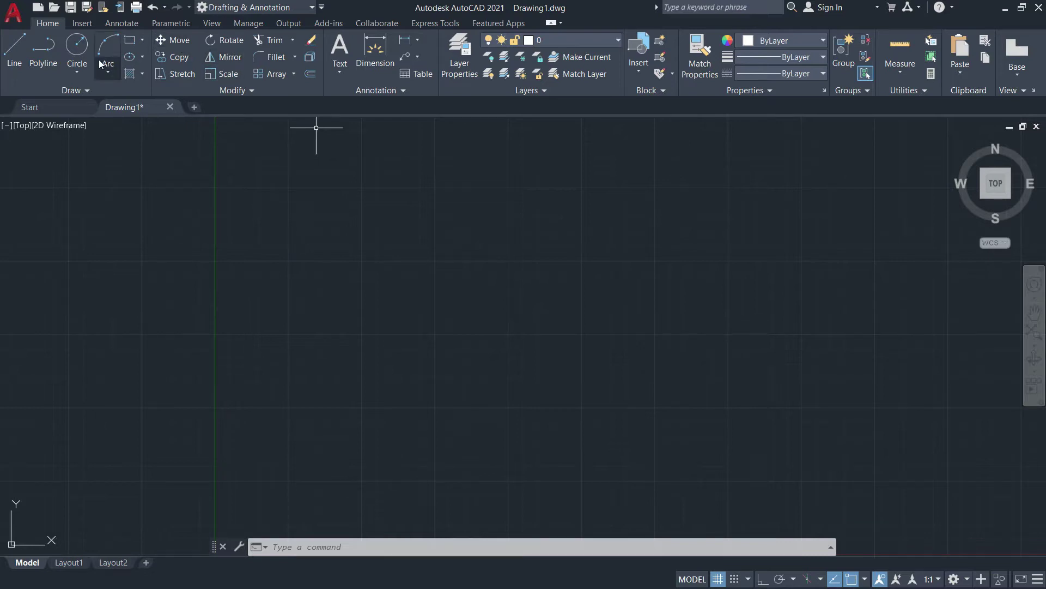
Step: Draw a rectangle on the left of Drawing1 by picking two opposite corners
click(130, 40)
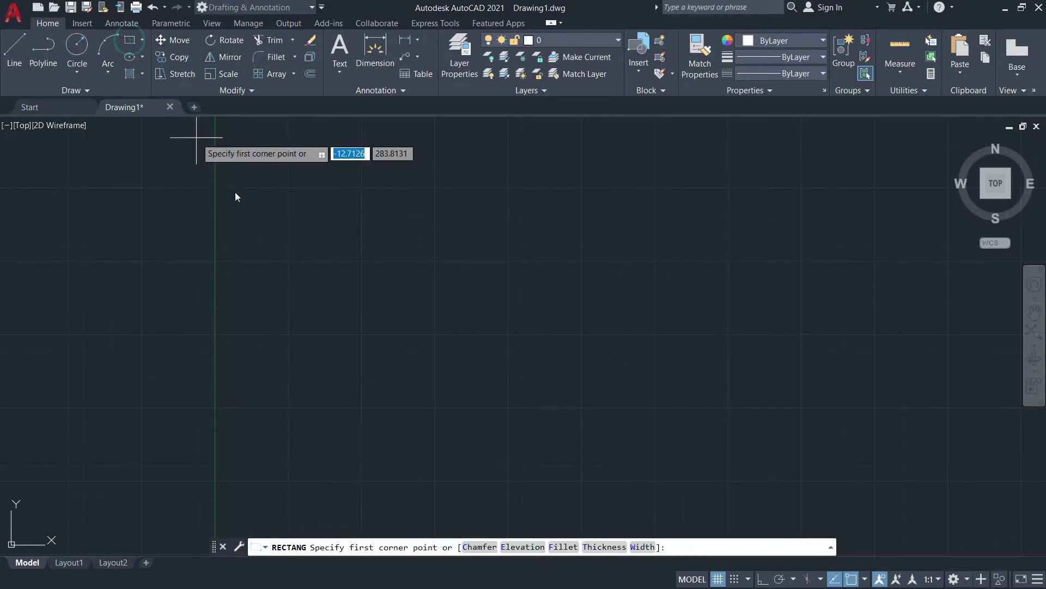
click(330, 390)
click(643, 205)
mouse_move(468, 297)
middle_down()
mouse_move(326, 337)
mouse_move(277, 331)
middle_up()
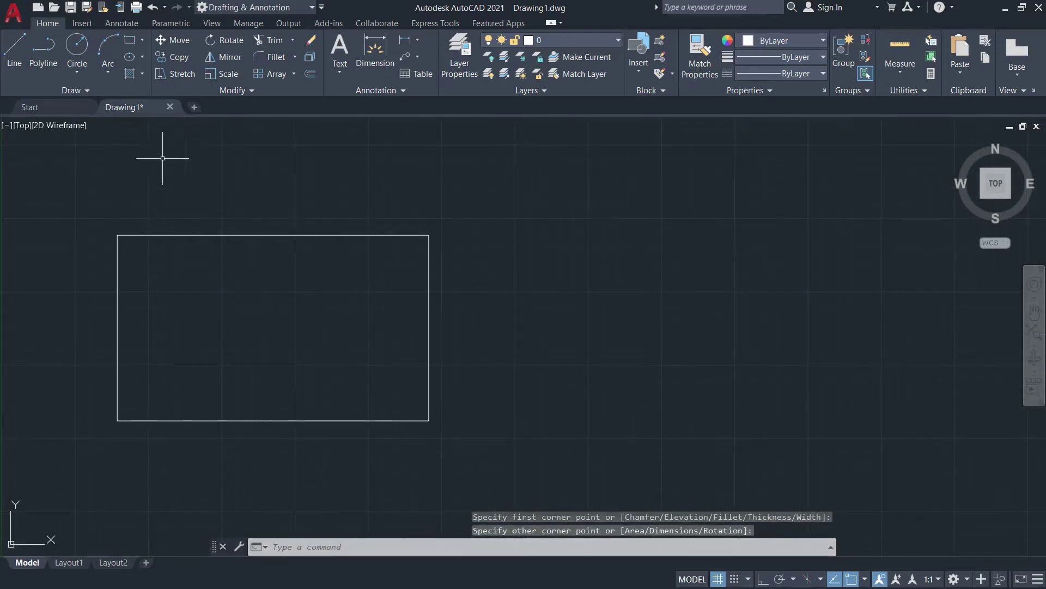
Step: Draw a closed three-line triangle to the right of the rectangle with the Line tool
click(14, 49)
click(565, 329)
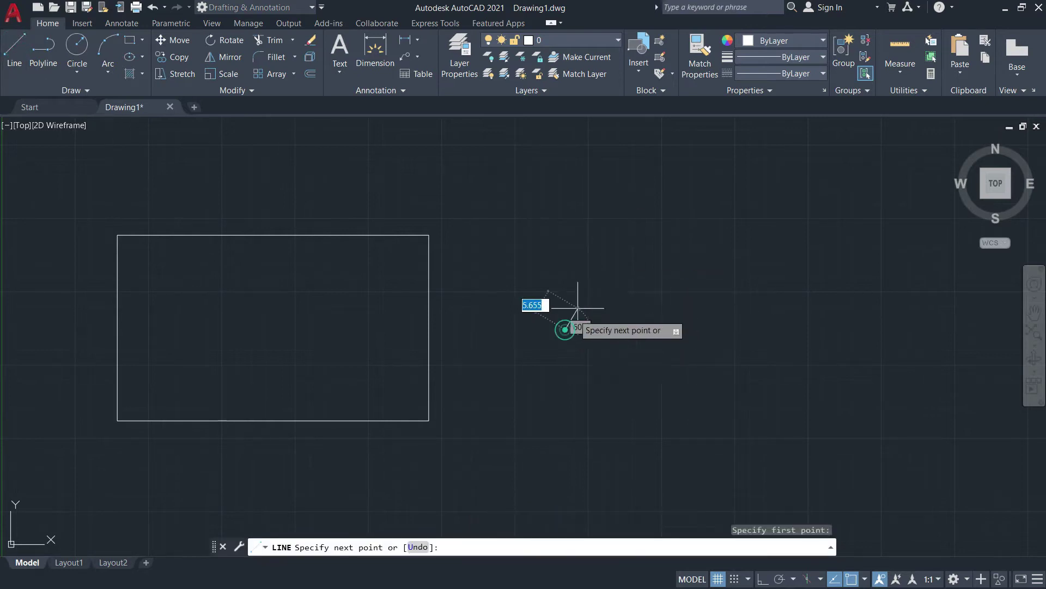
click(668, 153)
click(778, 279)
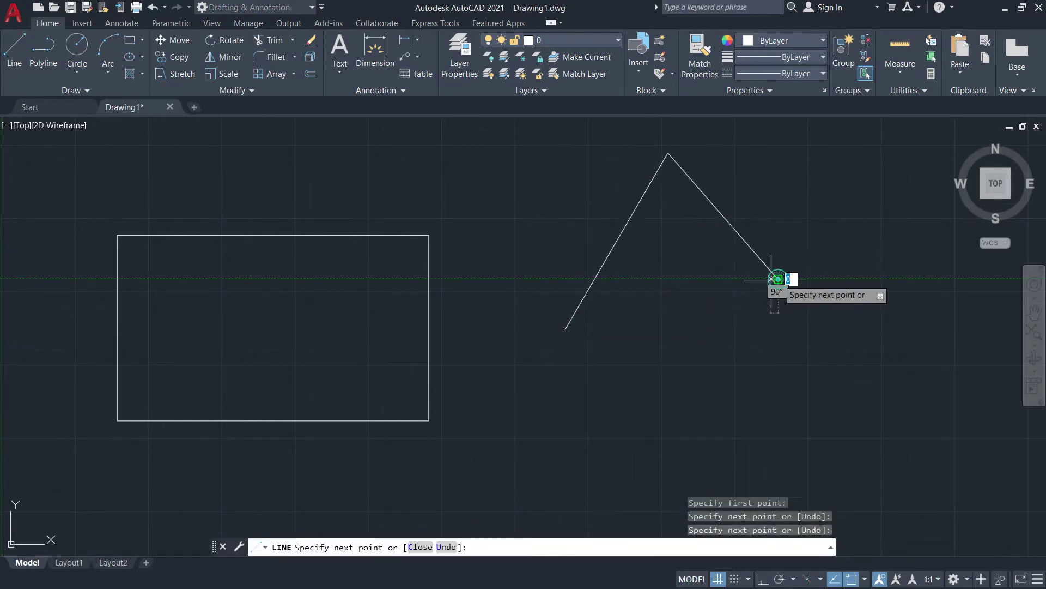
click(567, 329)
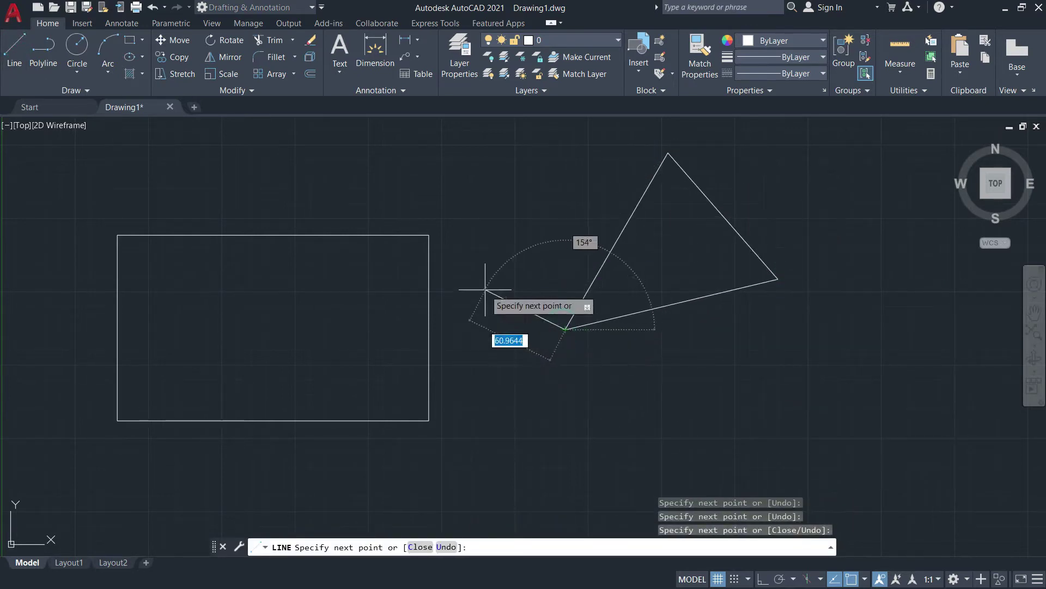
right_click(517, 322)
click(542, 325)
mouse_move(520, 274)
middle_down()
mouse_move(615, 328)
mouse_move(609, 312)
middle_up()
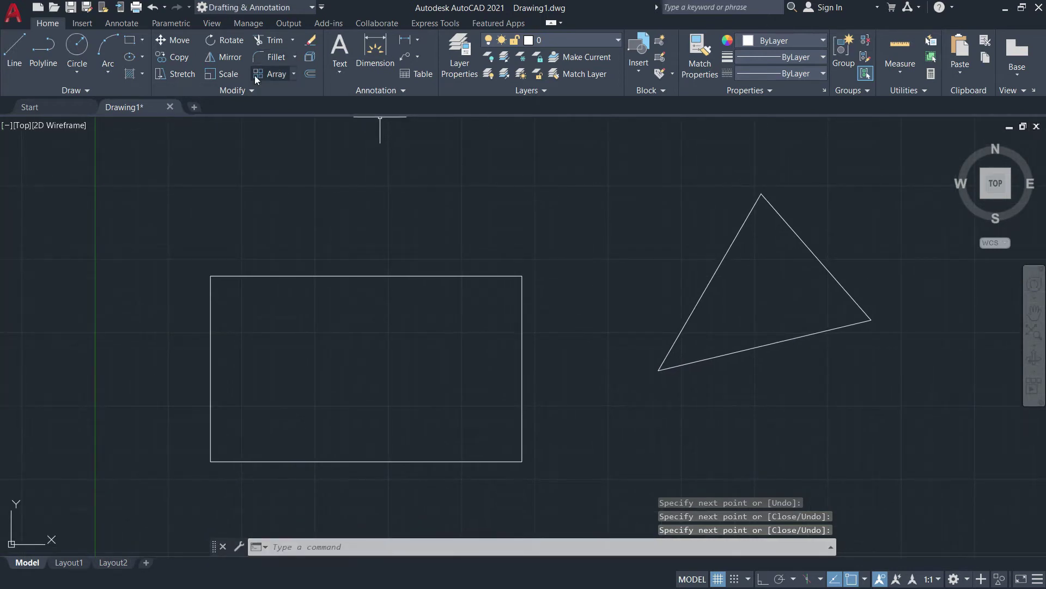
Step: Start ROTATE and select only the rectangle as the object to turn
click(223, 43)
middle_drag(359, 222, 338, 185)
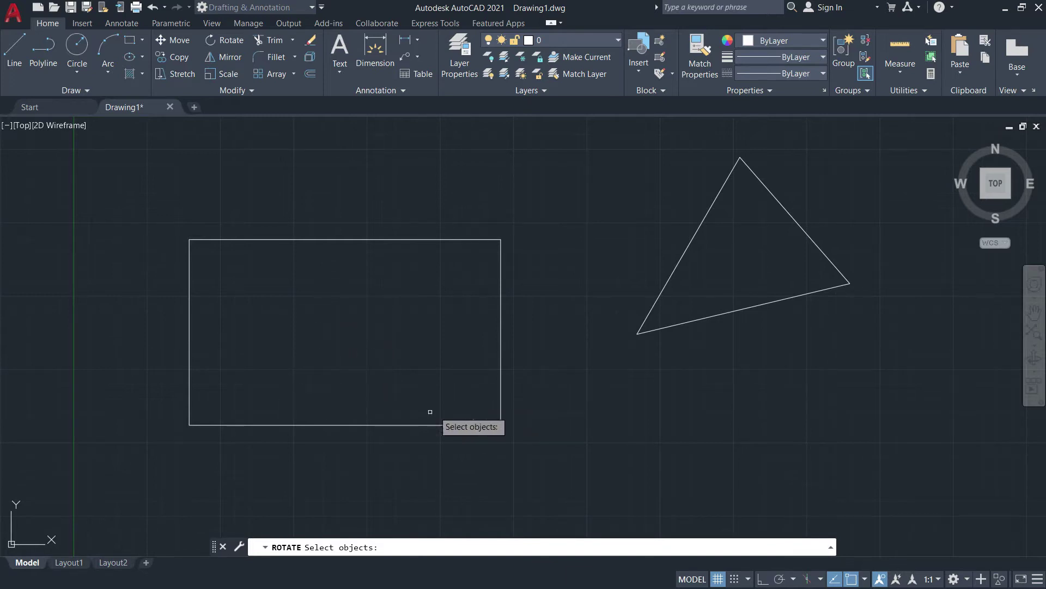
click(364, 426)
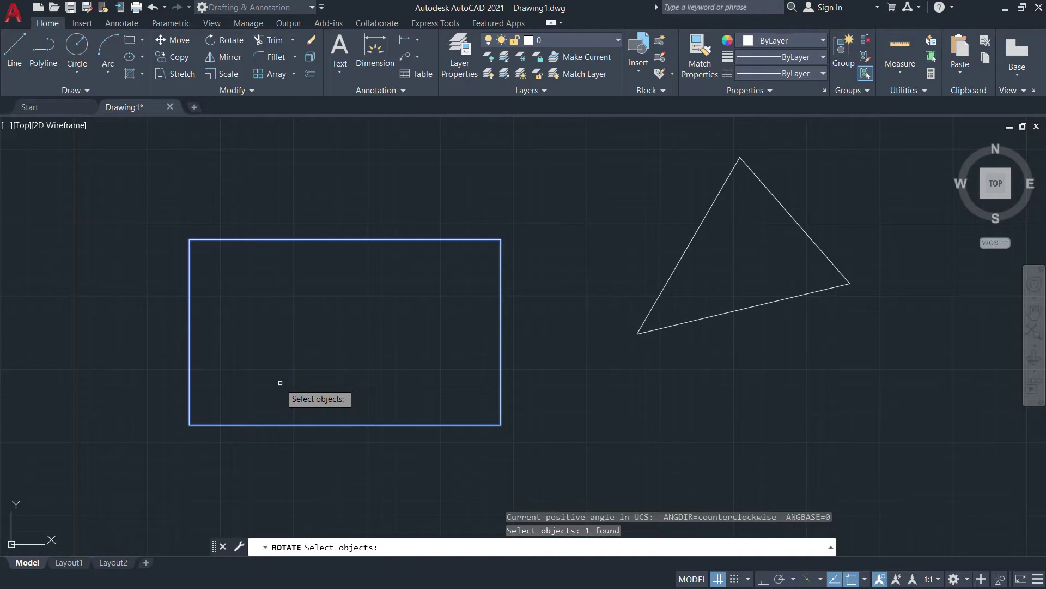
key(Return)
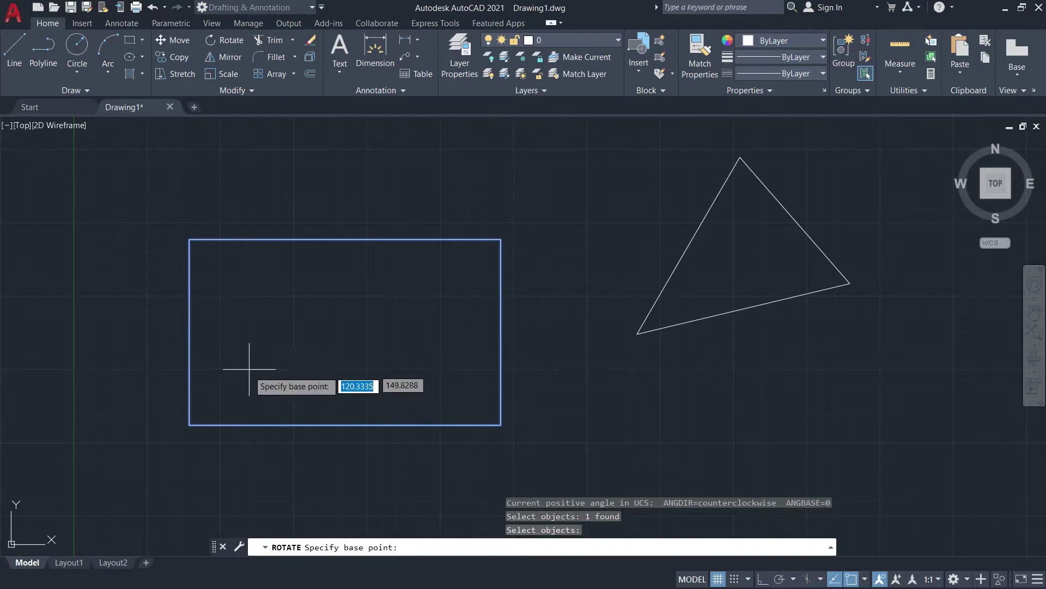
middle_drag(351, 451, 481, 436)
mouse_move(369, 374)
middle_down()
mouse_move(362, 367)
mouse_move(359, 386)
middle_up()
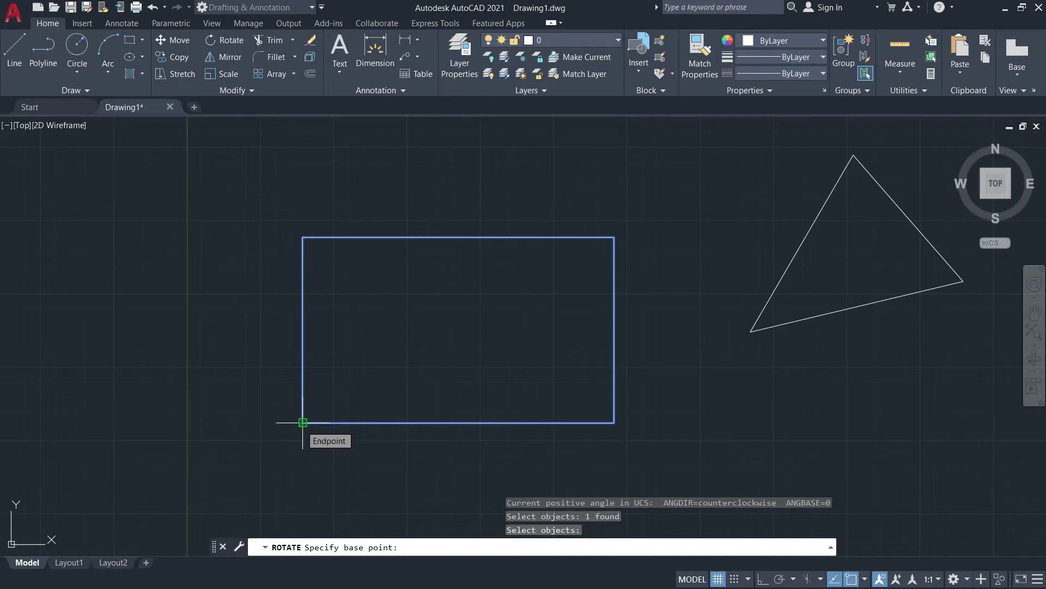
Step: Rotate the rectangle about its lower-left corner to a tilted angle picked on screen
click(303, 422)
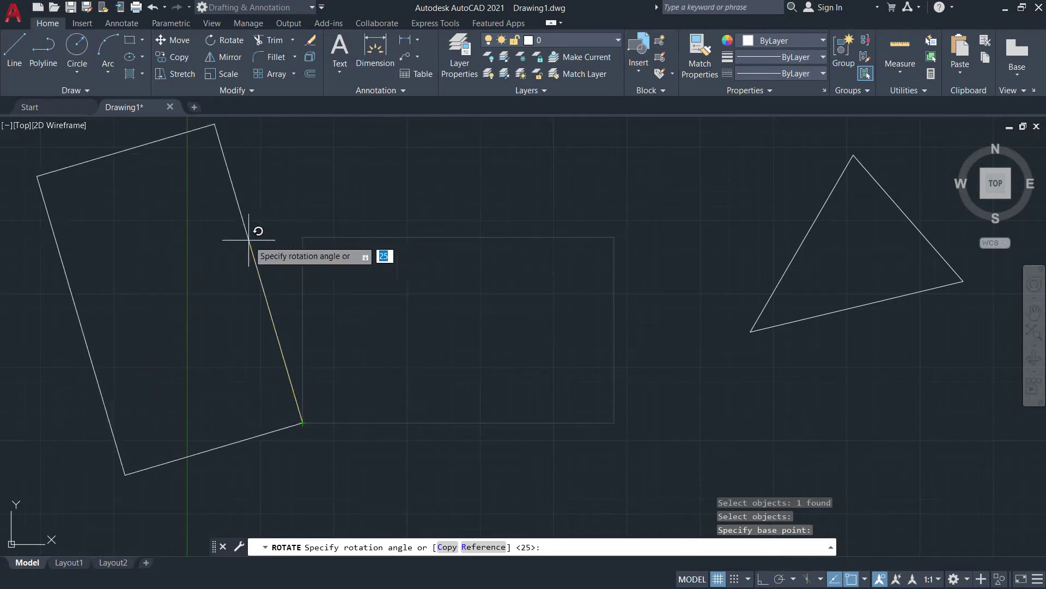
middle_drag(147, 238, 390, 244)
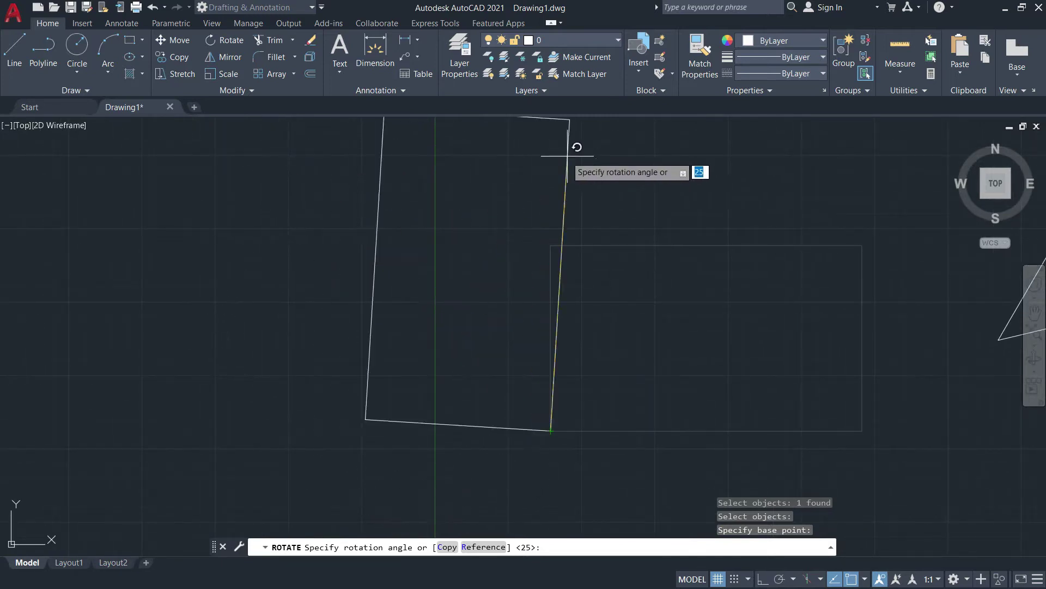
middle_drag(671, 205, 622, 270)
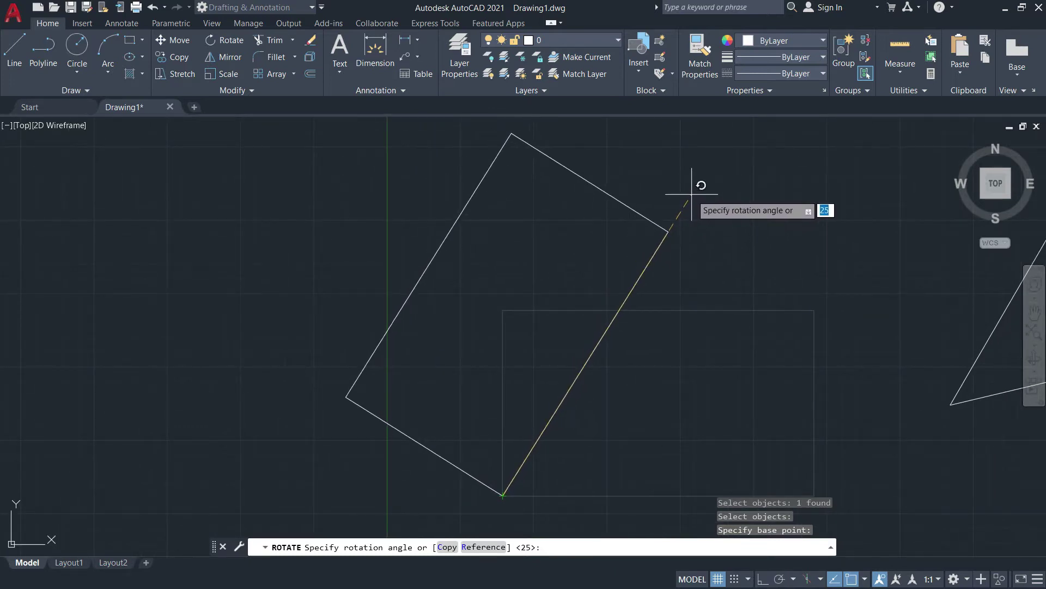
click(692, 193)
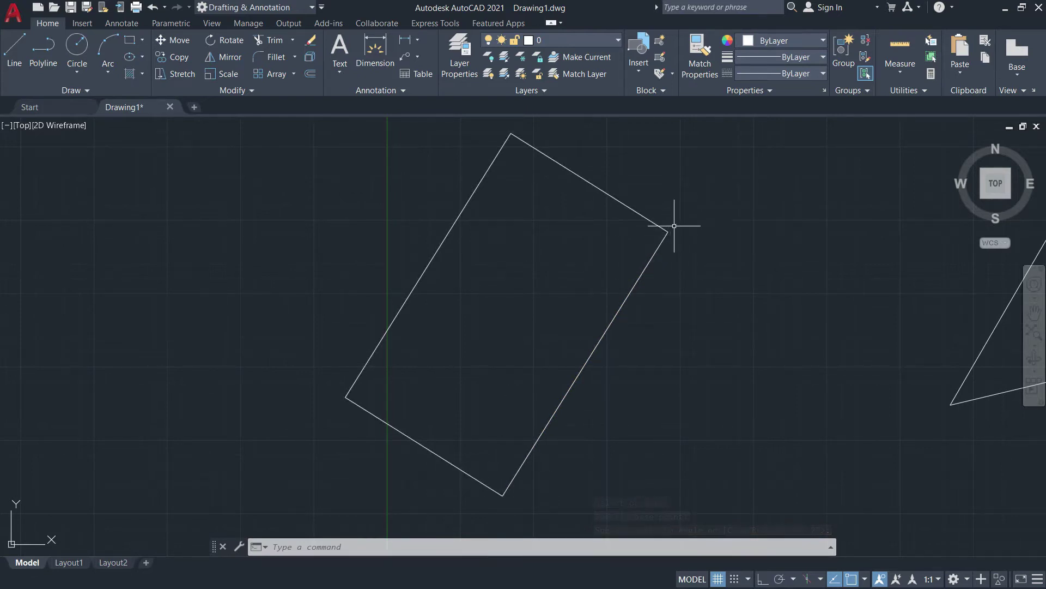
Step: Undo the rotation with U so the rectangle sits level again
text(U)
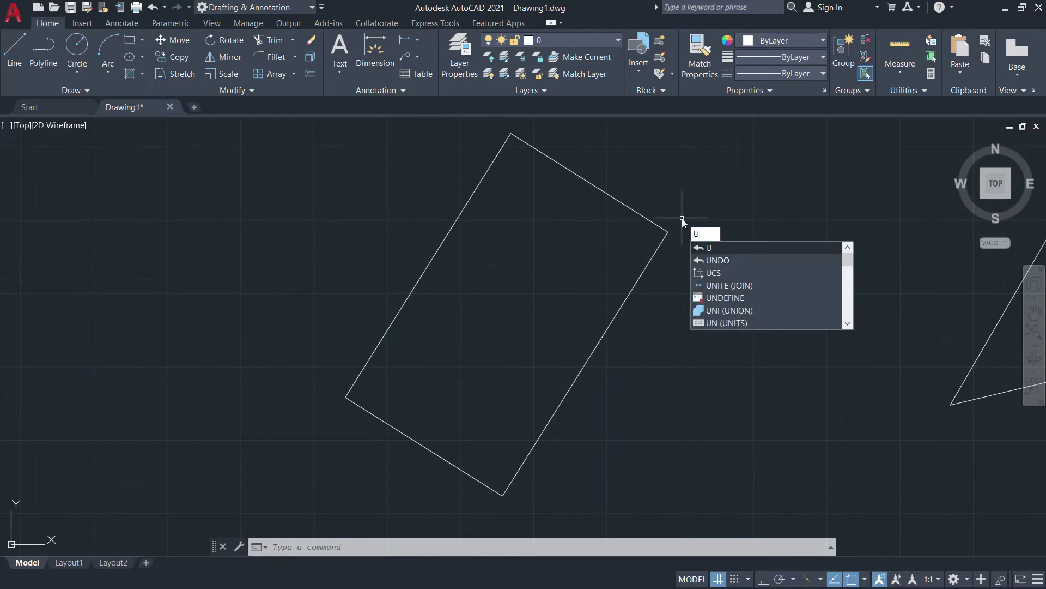
key(Return)
middle_drag(563, 320, 570, 276)
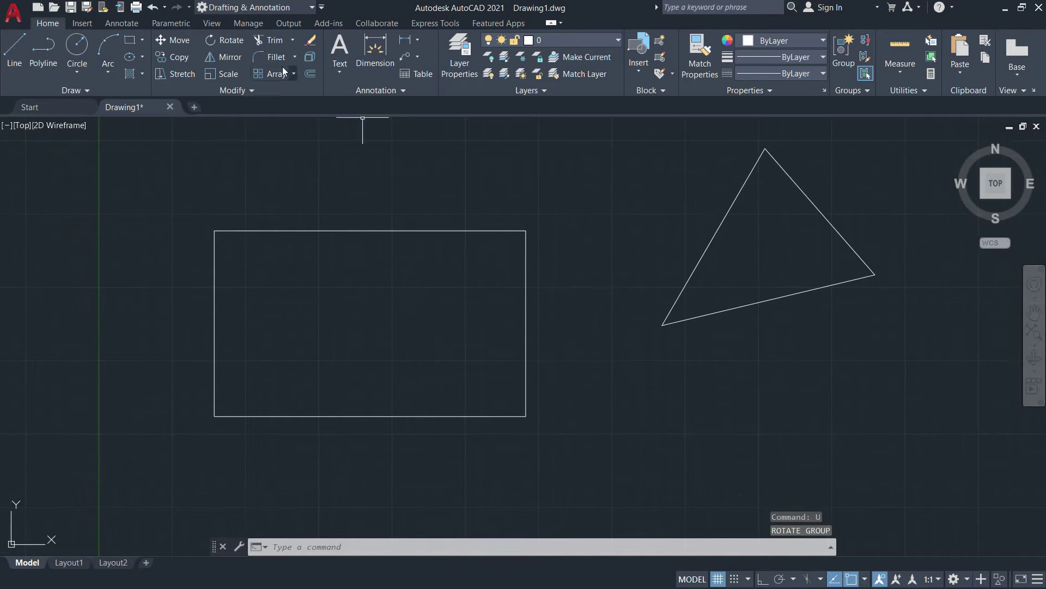
text(RO)
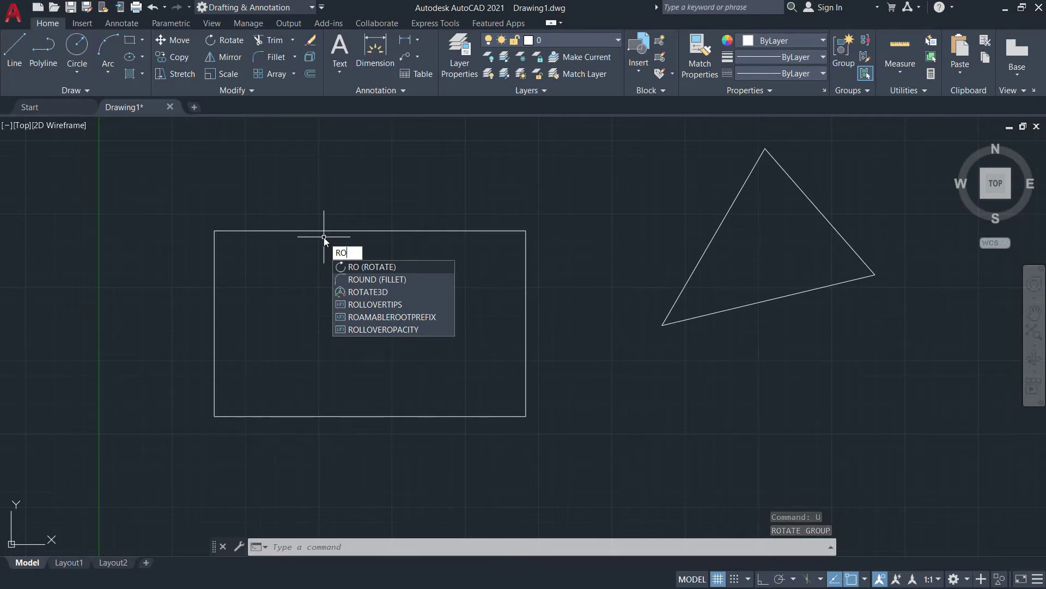
Step: Rerun ROTATE on the rectangle with its bottom-right corner as the base point
key(Return)
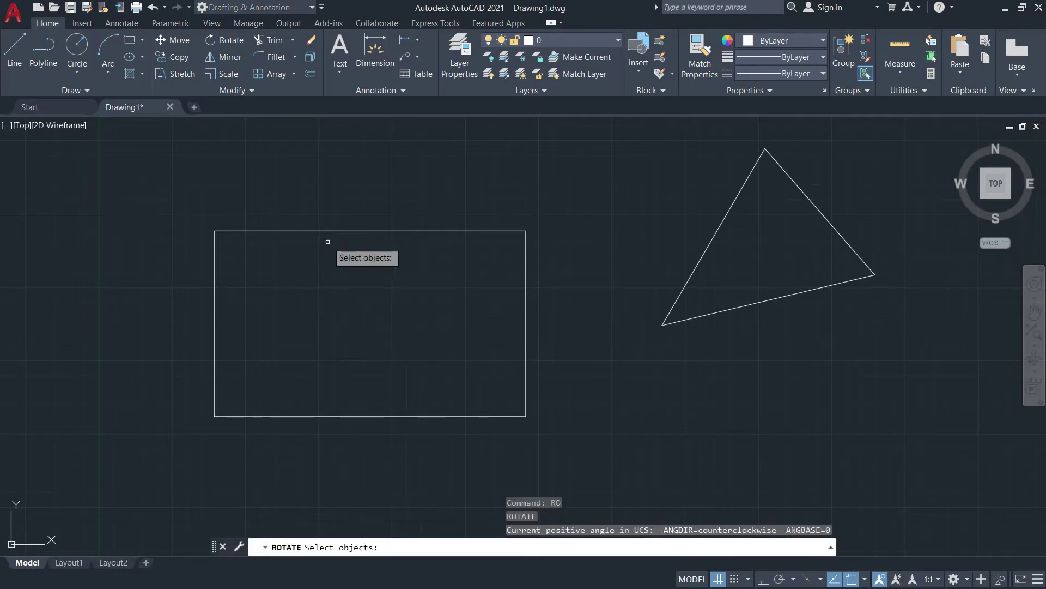
click(215, 287)
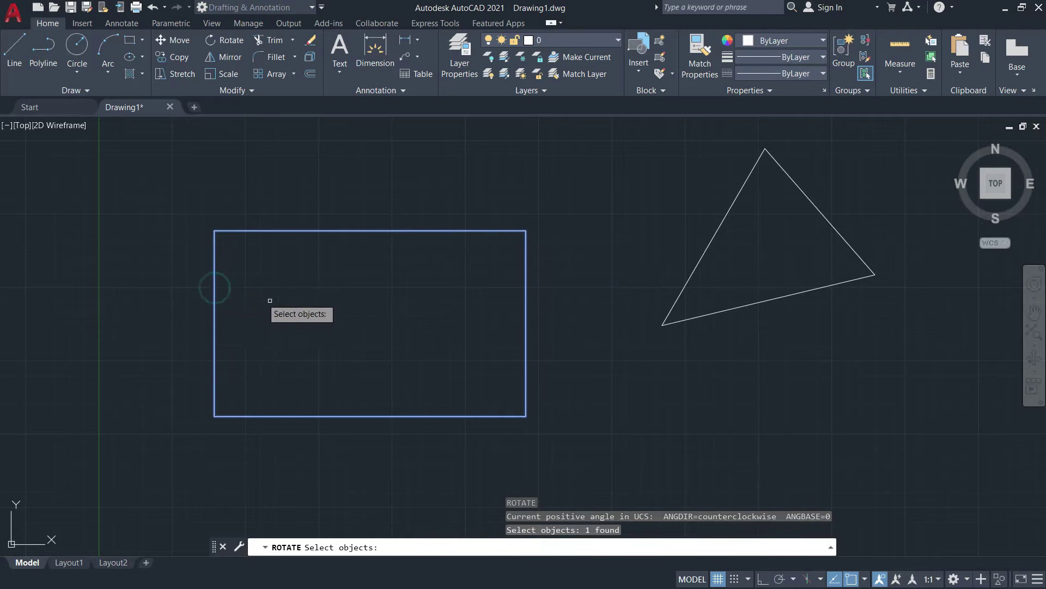
key(Return)
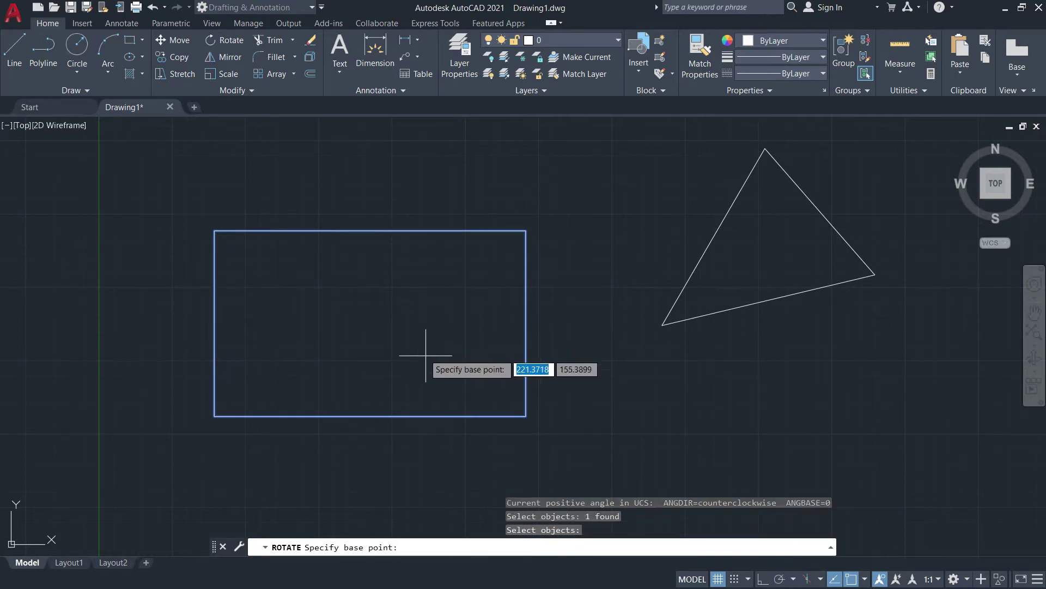
click(526, 416)
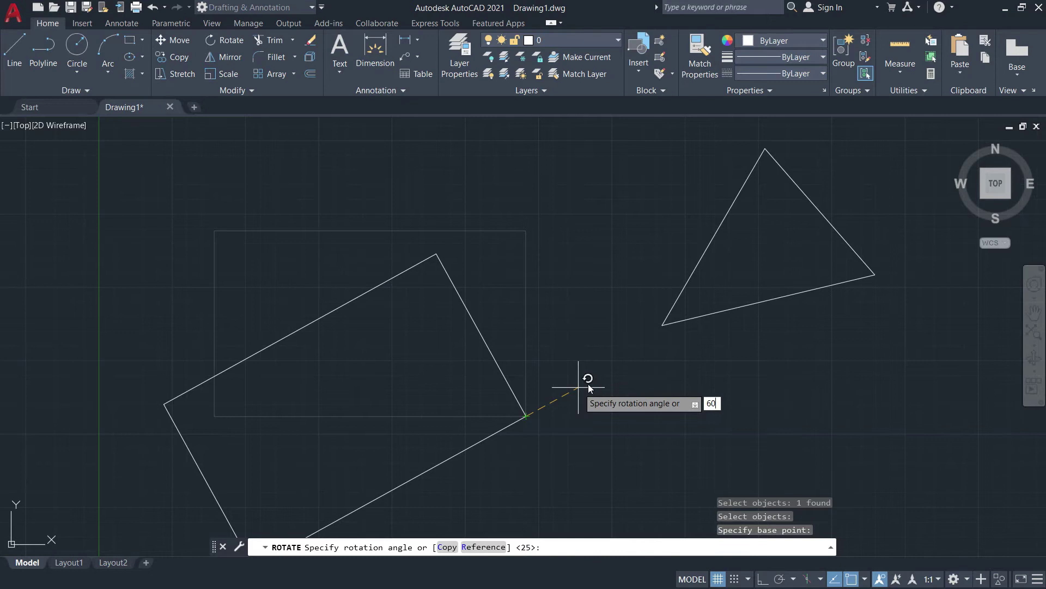
Step: Apply the 60° rotation to the rectangle
key(Return)
middle_drag(563, 365, 545, 226)
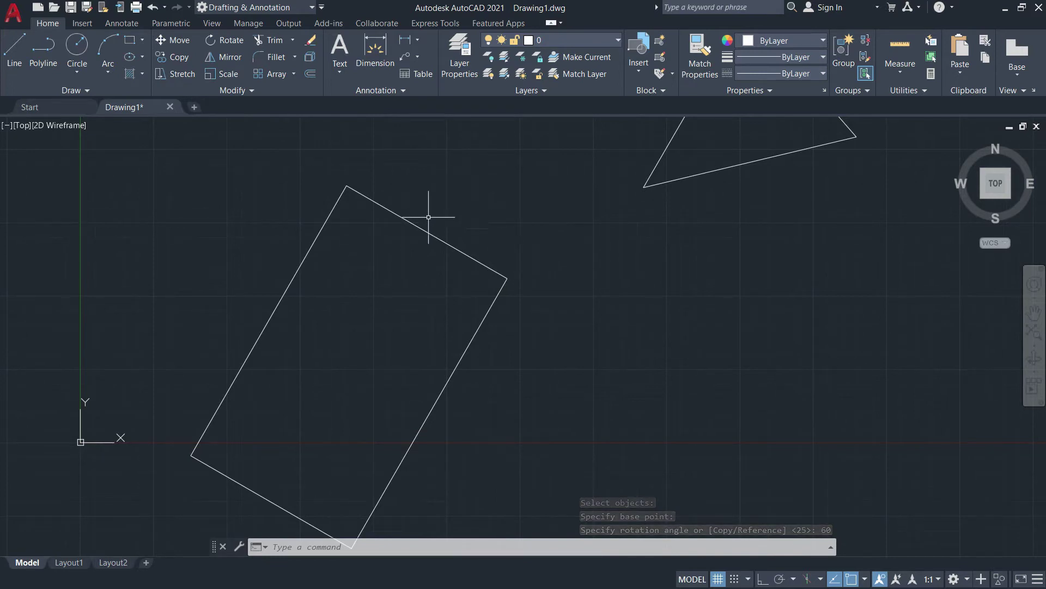
mouse_move(450, 208)
middle_down()
mouse_move(497, 205)
mouse_move(425, 341)
mouse_move(448, 316)
mouse_move(365, 355)
middle_up()
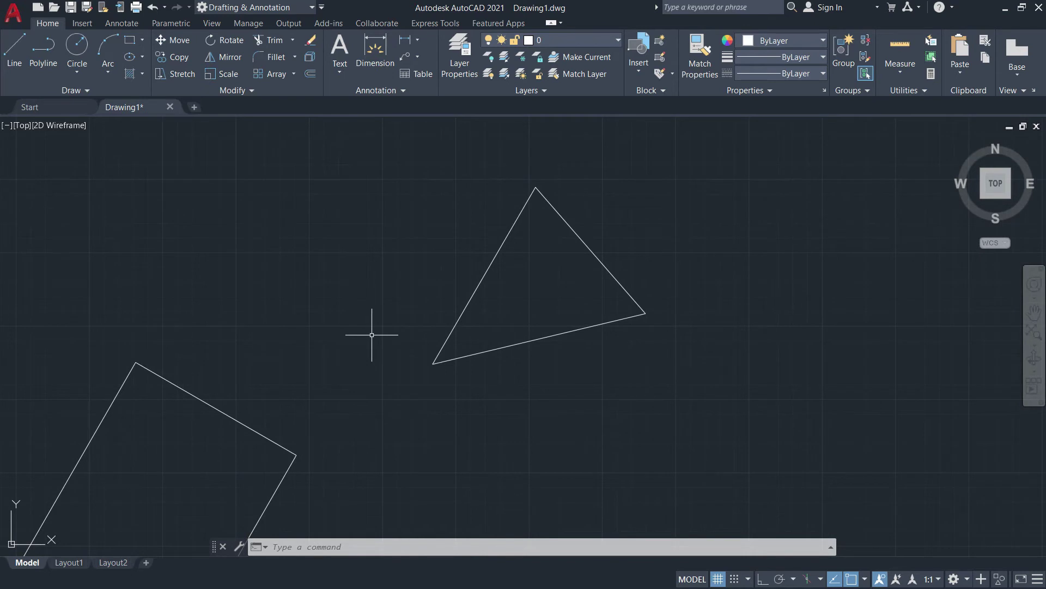
middle_drag(468, 399, 446, 394)
Step: Start ROTATE and window-select the triangle's three lines
click(225, 43)
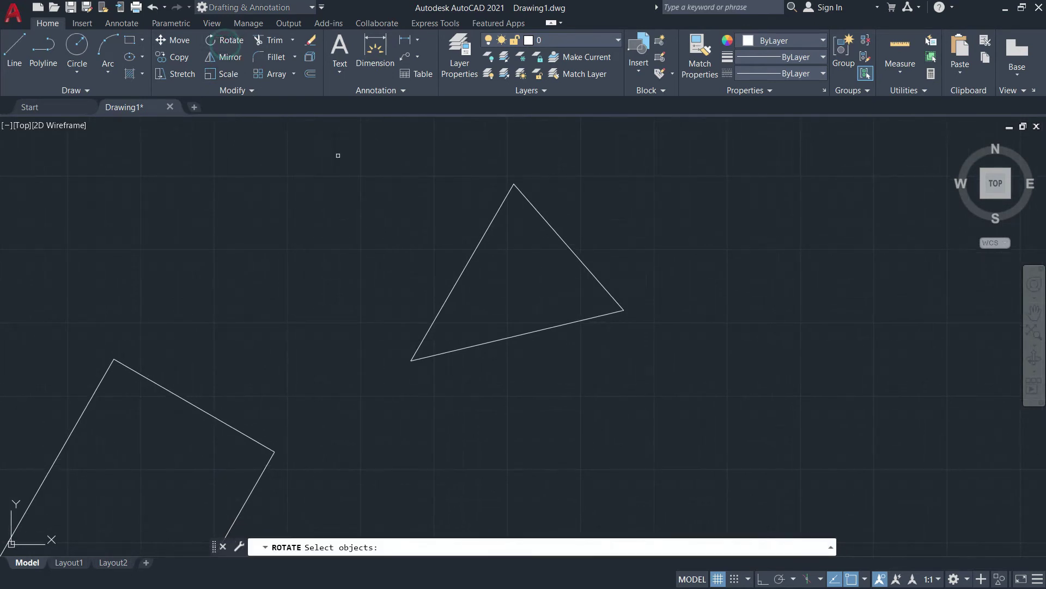
click(656, 390)
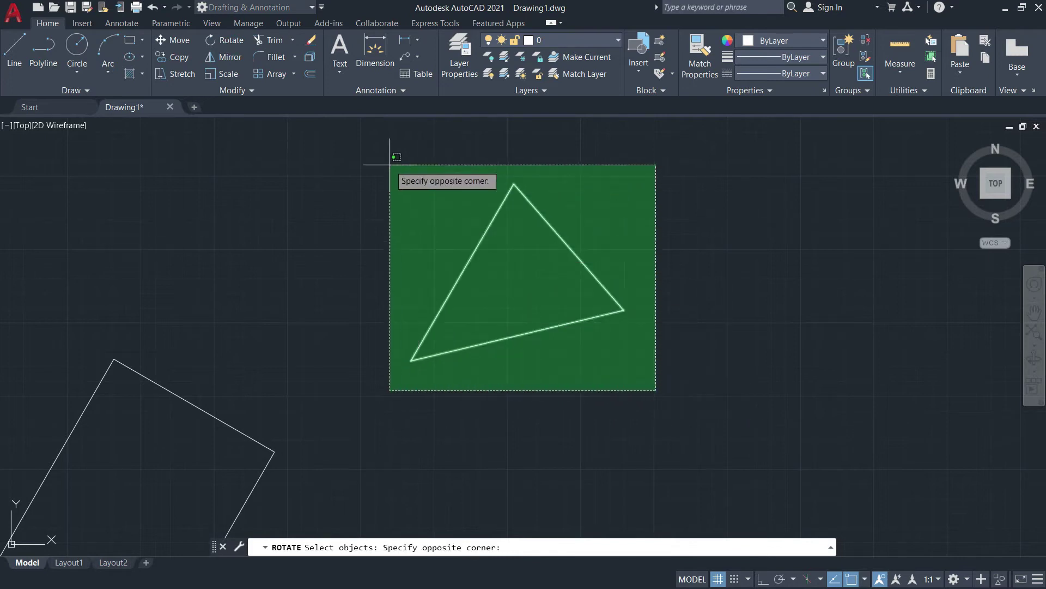
click(374, 157)
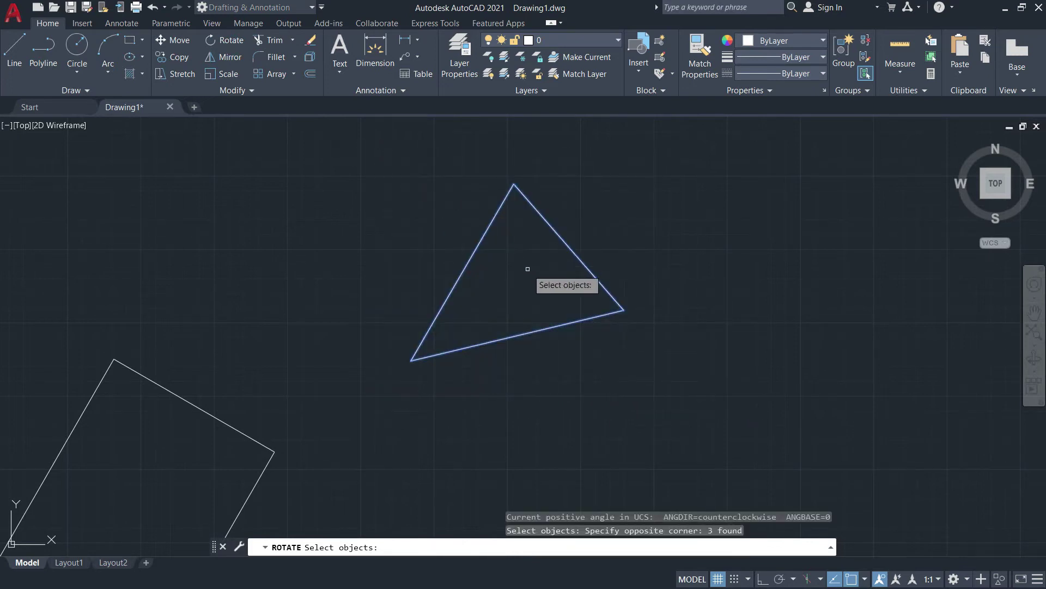
key(Return)
middle_drag(514, 213, 561, 261)
middle_drag(553, 304, 518, 320)
middle_drag(664, 271, 614, 304)
middle_drag(611, 340, 584, 273)
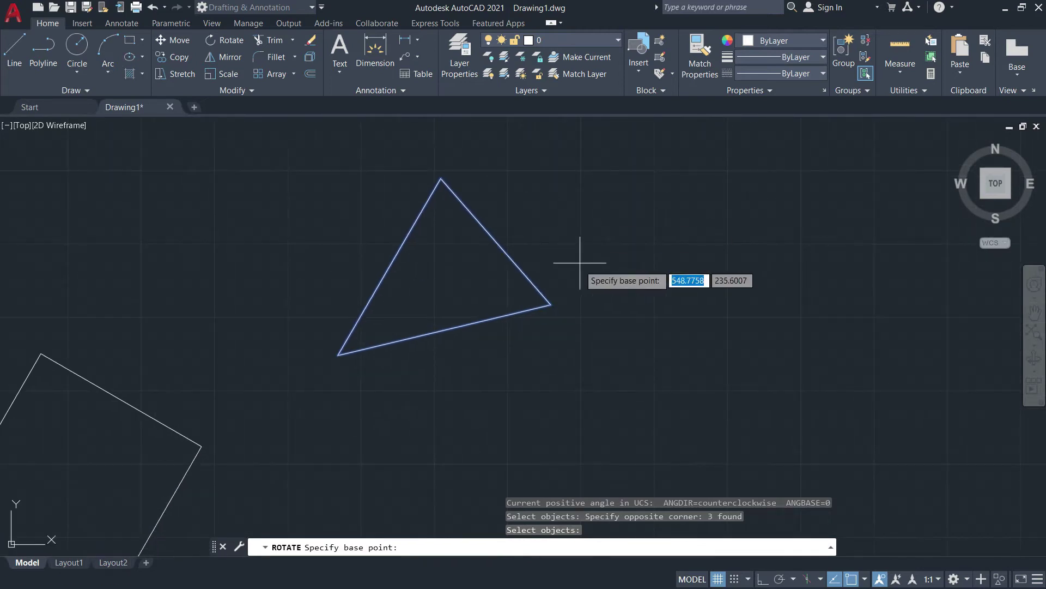
Step: Rotate the triangle 120° about a point just below its right corner
click(535, 367)
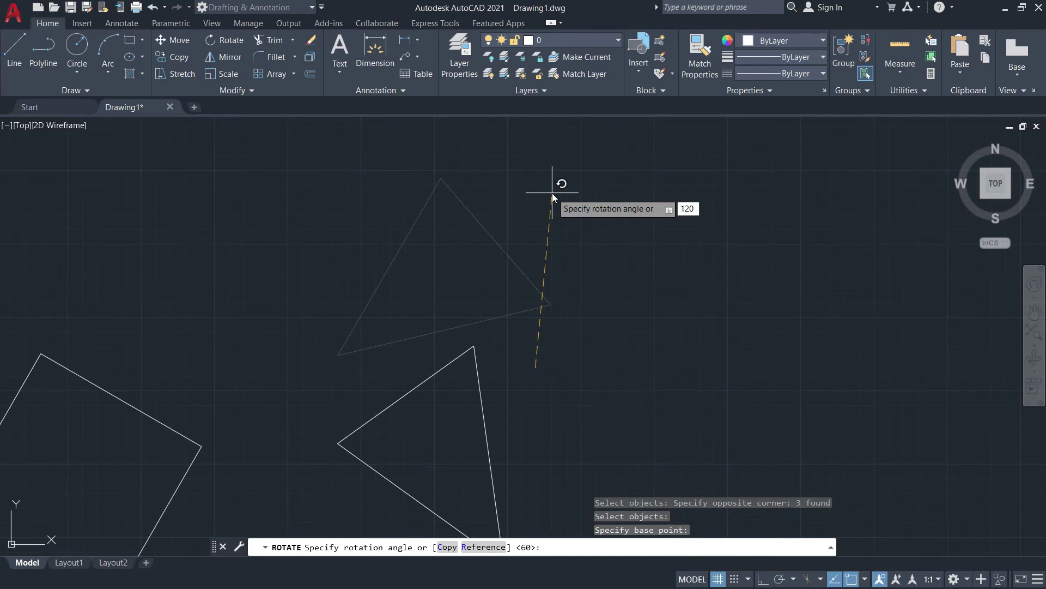
key(Return)
middle_drag(571, 270, 587, 129)
middle_drag(504, 297, 645, 296)
scroll(526, 313, down, 2)
mouse_move(518, 309)
middle_down()
mouse_move(604, 309)
mouse_move(539, 347)
middle_up()
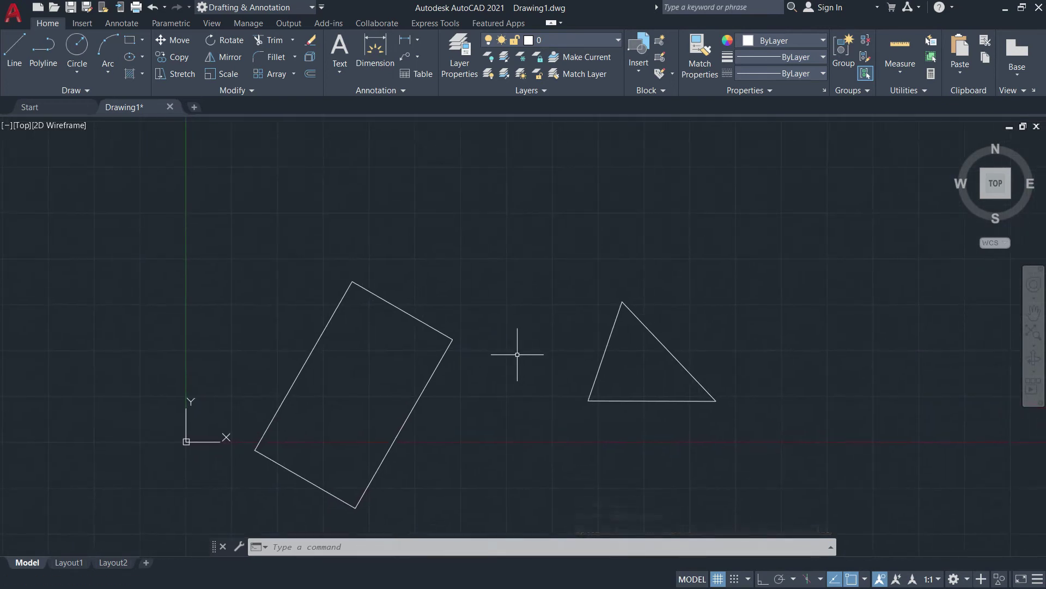
Step: Rotate all objects about the rectangle's bottom corner, entering 150 as the angle
click(219, 42)
middle_drag(594, 389, 502, 324)
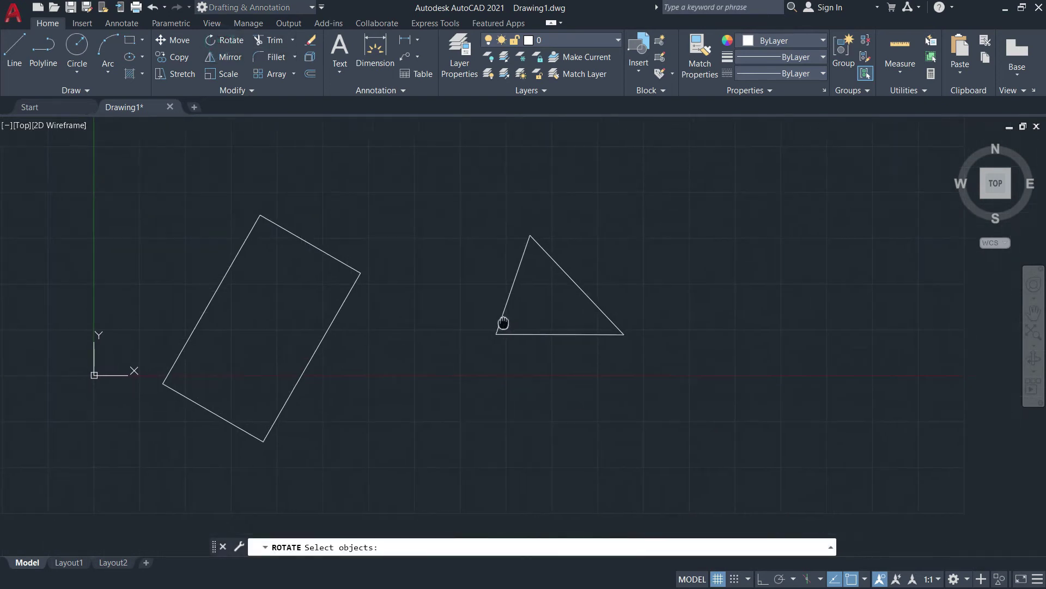
click(700, 466)
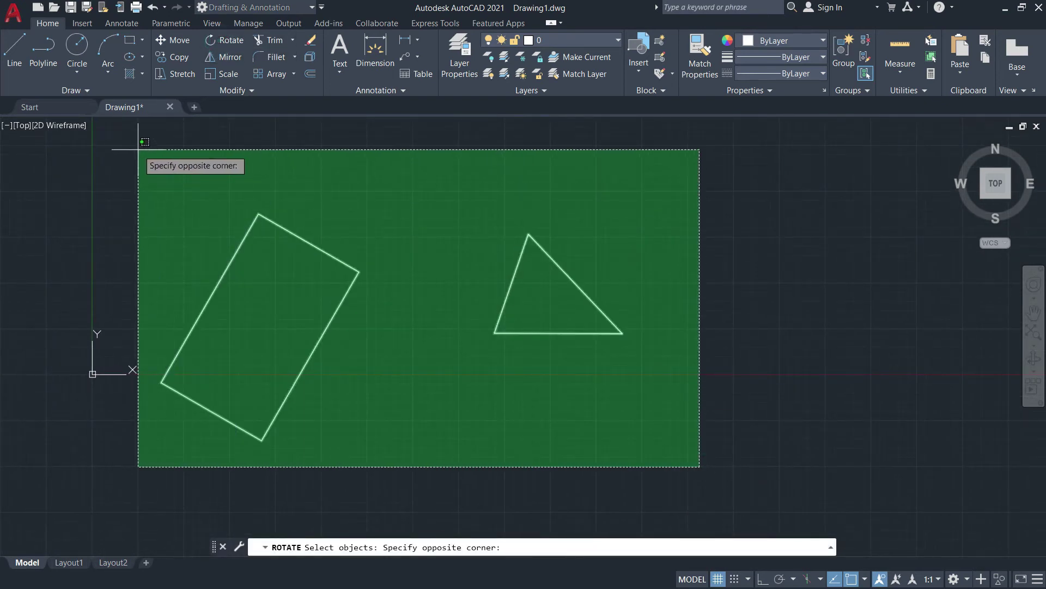
key(Escape)
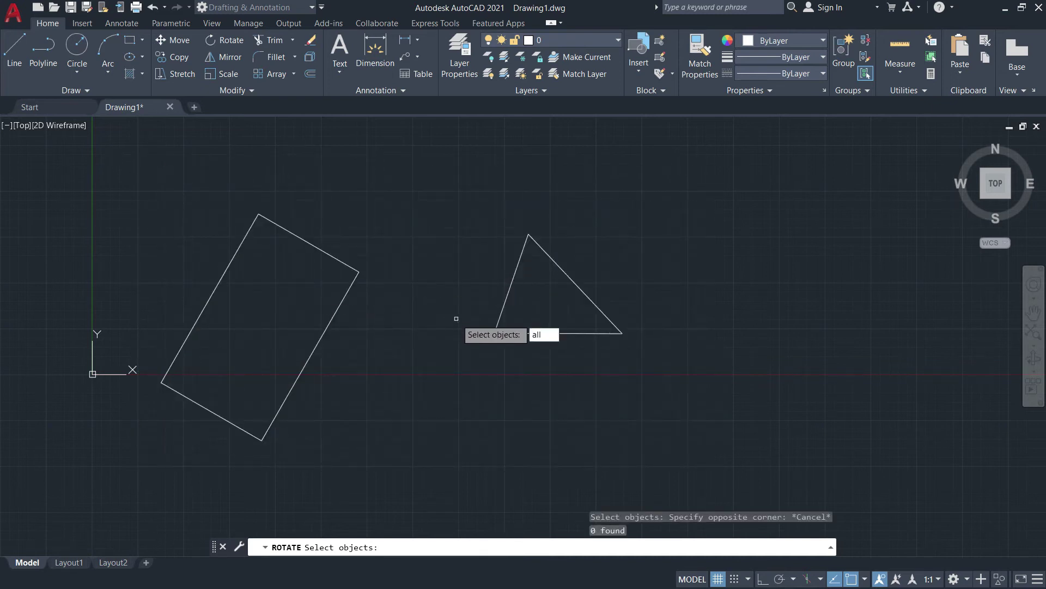
key(Return)
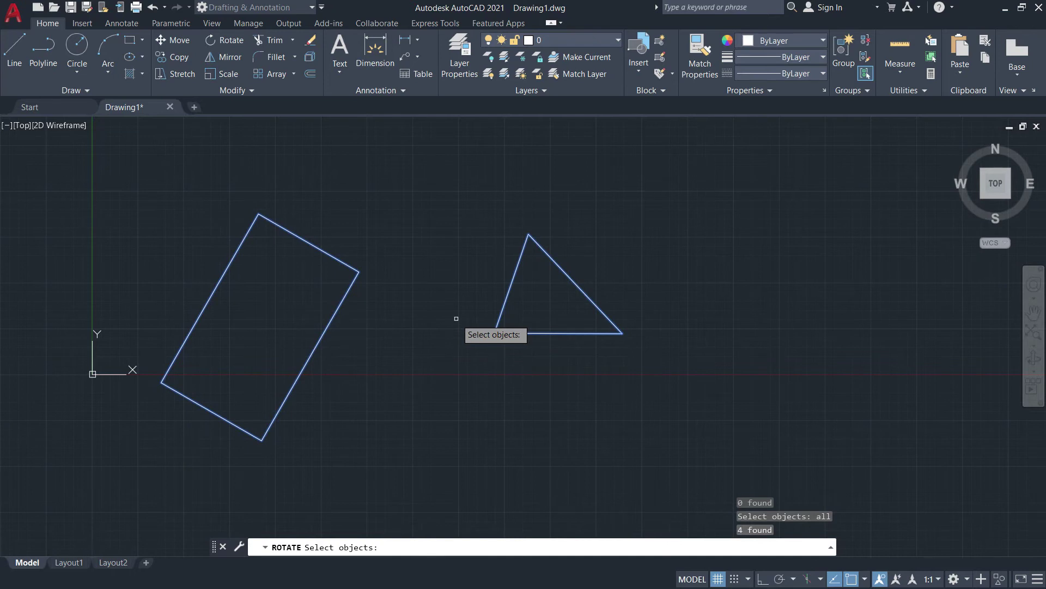
key(Return)
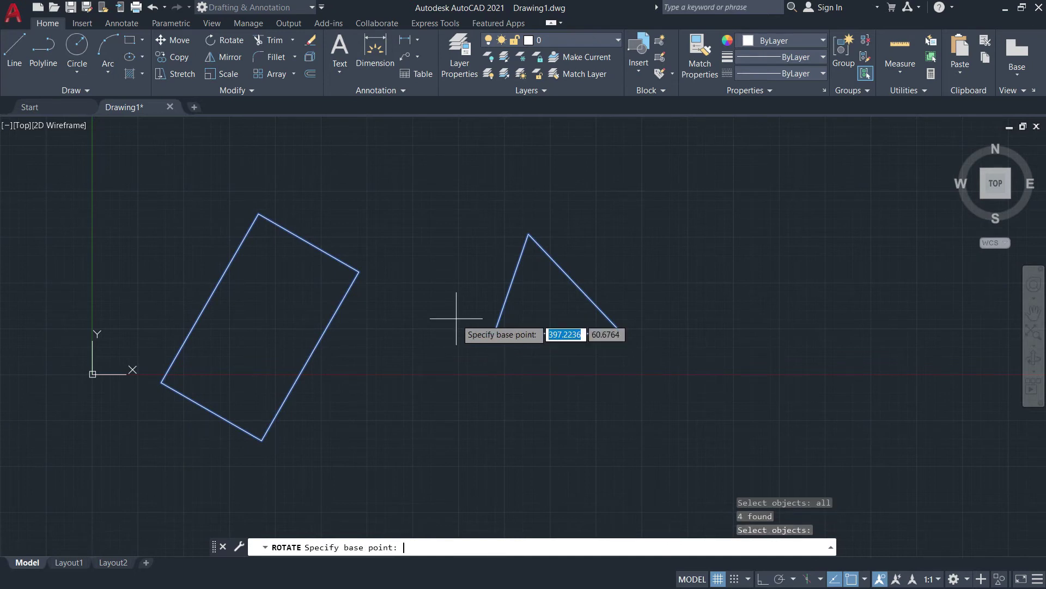
mouse_move(415, 401)
middle_down()
mouse_move(423, 355)
mouse_move(430, 365)
mouse_move(433, 351)
middle_up()
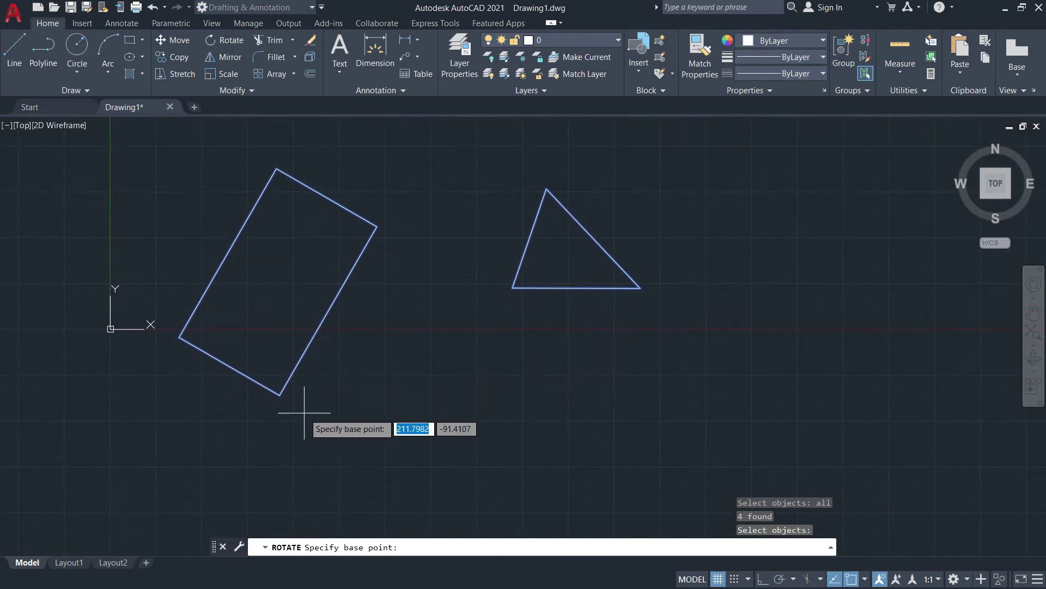
click(279, 394)
middle_drag(402, 355, 490, 382)
middle_drag(467, 220, 510, 234)
scroll(509, 234, down, 2)
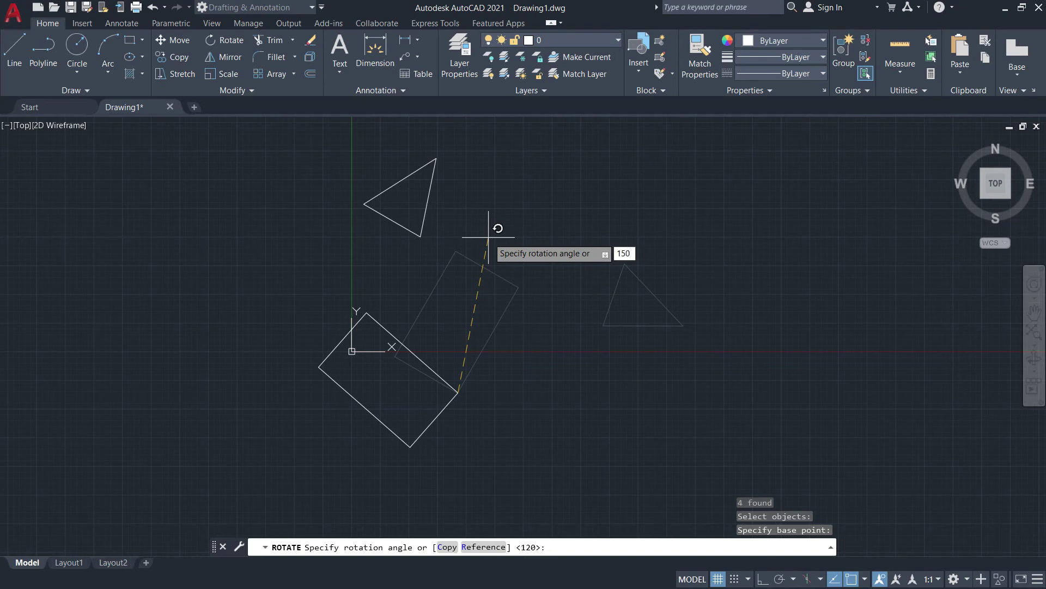
Step: Apply the 150° rotation to the rectangle and triangle
key(Return)
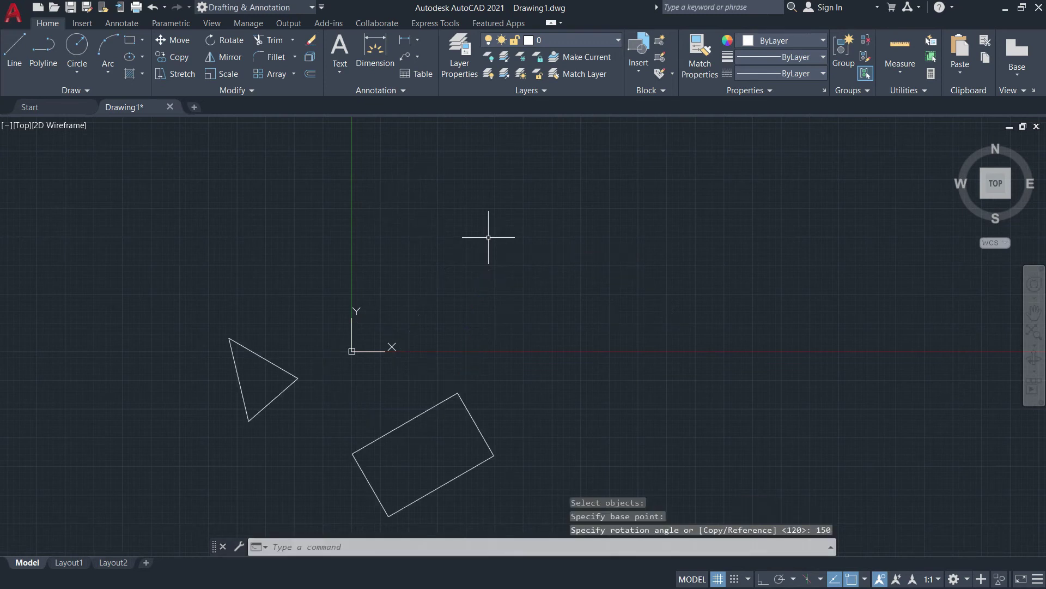
middle_drag(401, 413, 427, 276)
scroll(428, 294, up, 3)
middle_drag(430, 315, 494, 376)
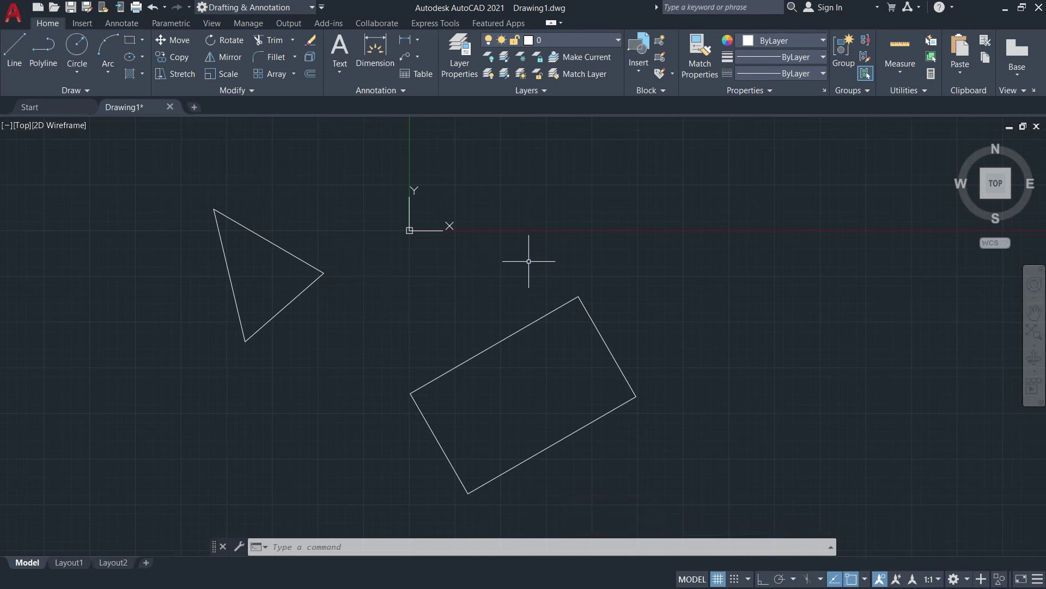
middle_drag(536, 251, 561, 287)
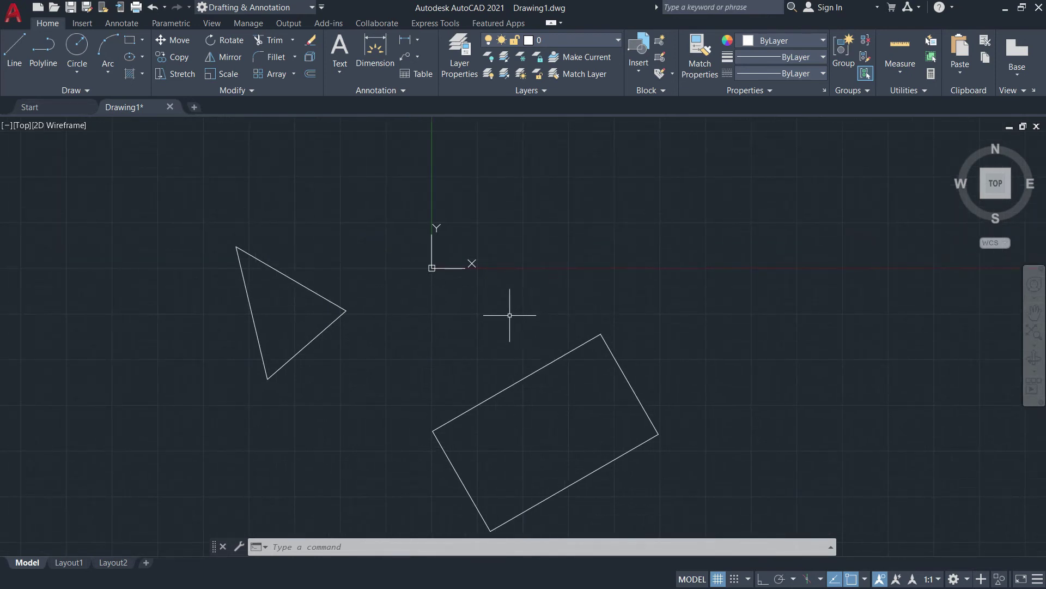
middle_drag(502, 303, 526, 274)
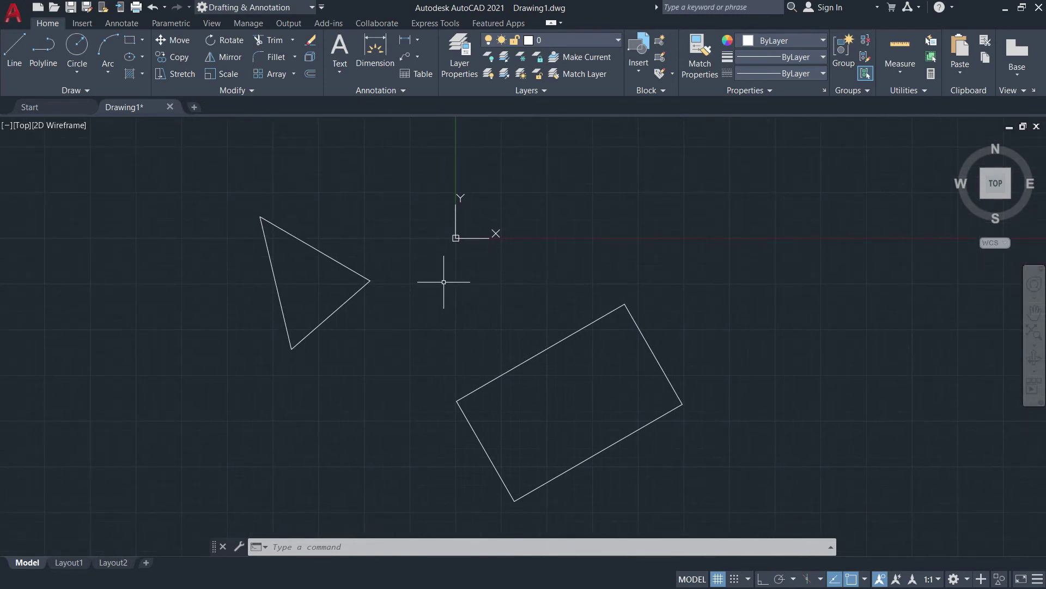
middle_drag(341, 193, 190, 224)
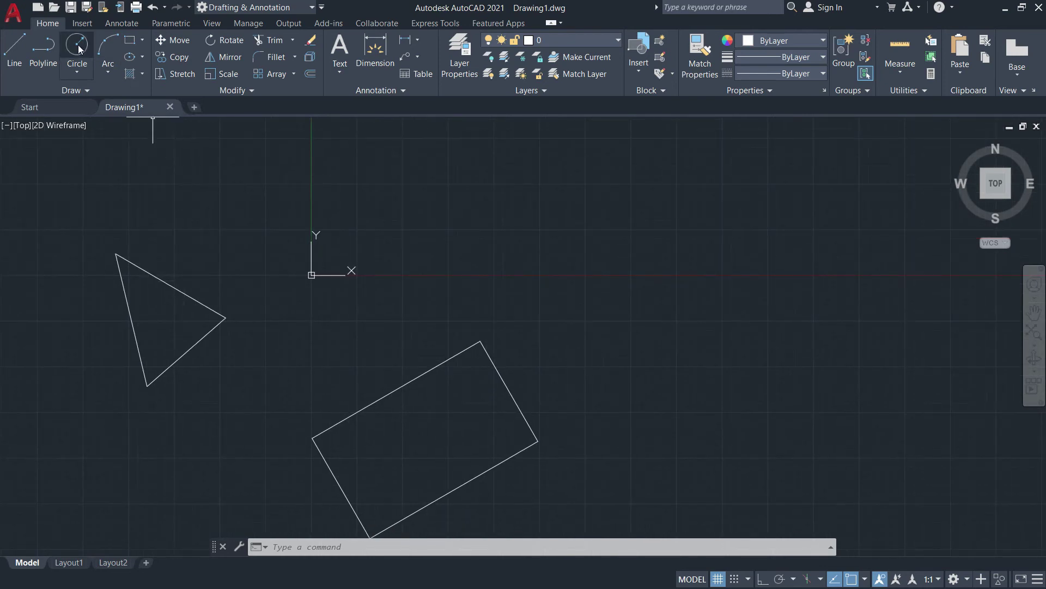
Step: Draw a center-radius circle up and to the right of the rectangle
click(76, 45)
click(642, 223)
click(711, 194)
middle_drag(631, 212, 598, 264)
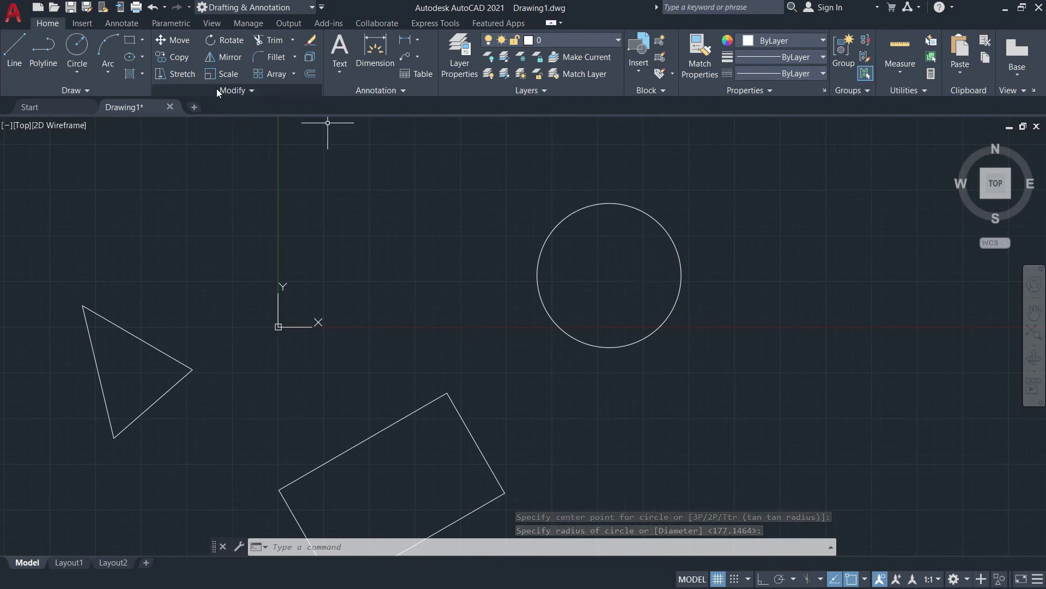
Step: Rotate the circle about a base point below and right of it, swinging it rightward
click(225, 39)
click(588, 210)
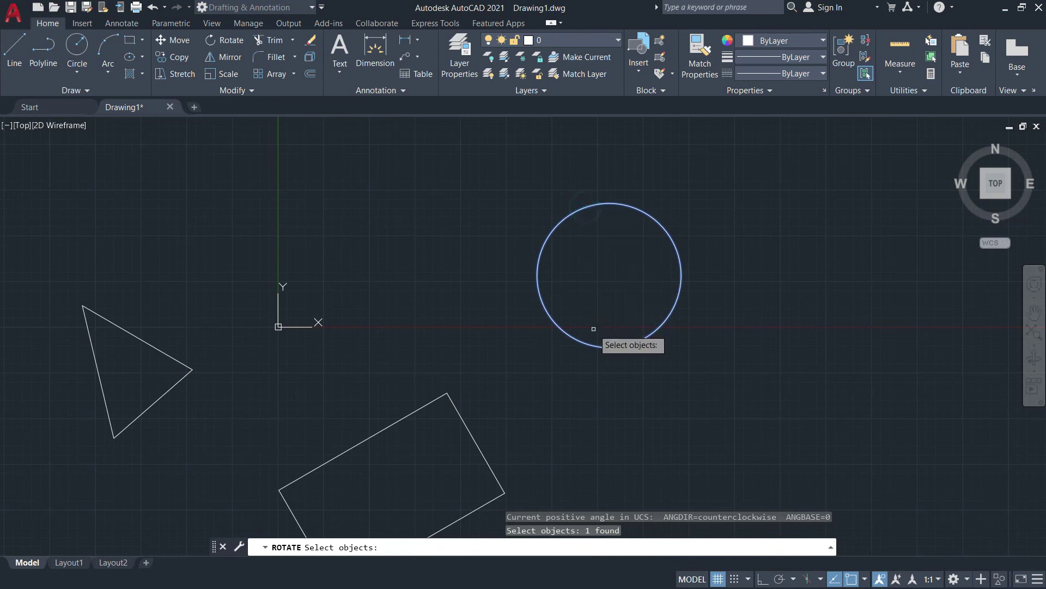
key(Return)
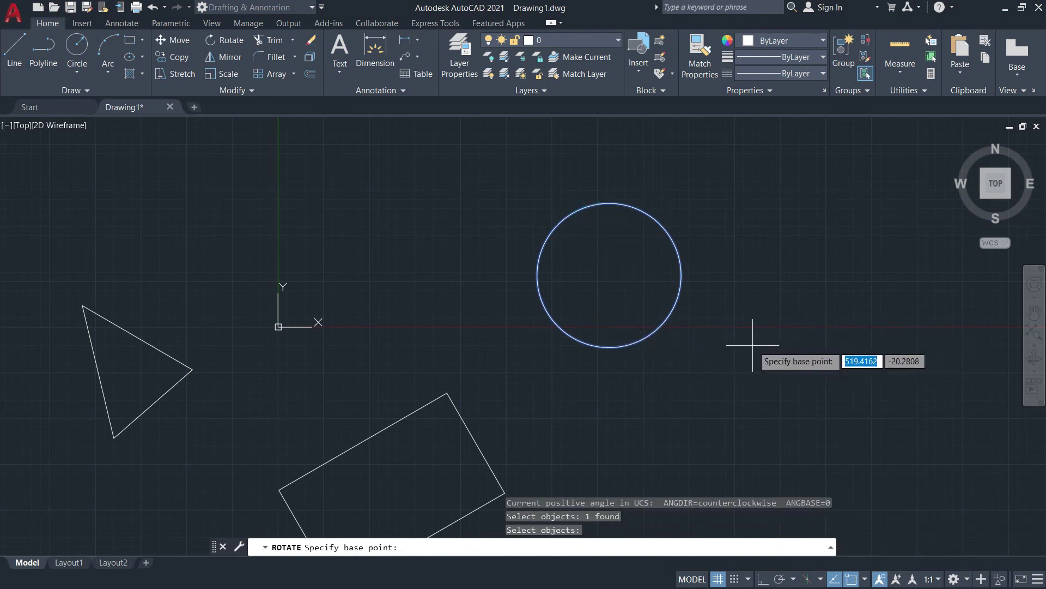
click(740, 316)
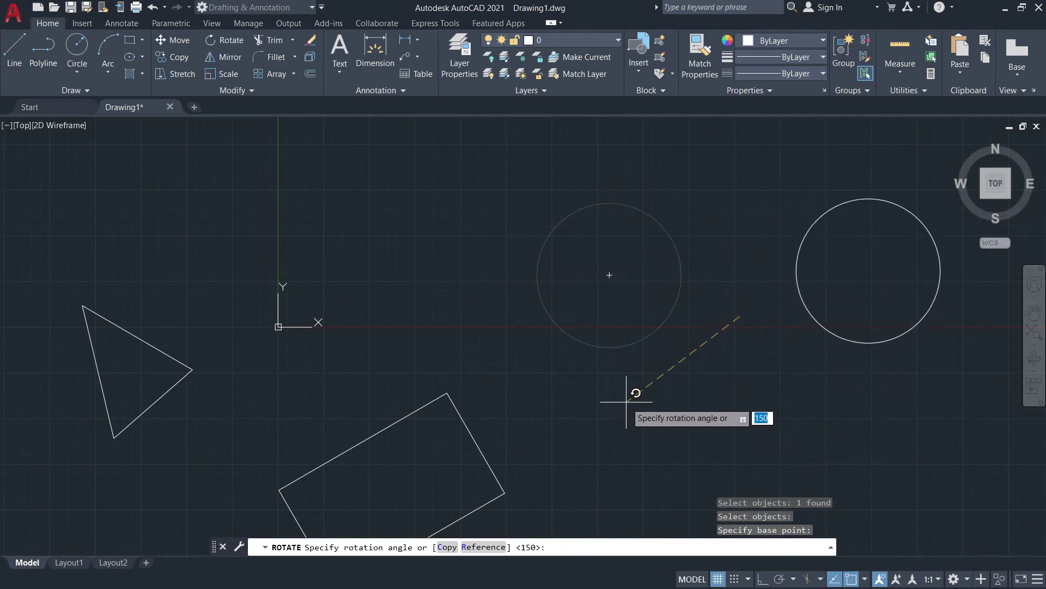
click(605, 376)
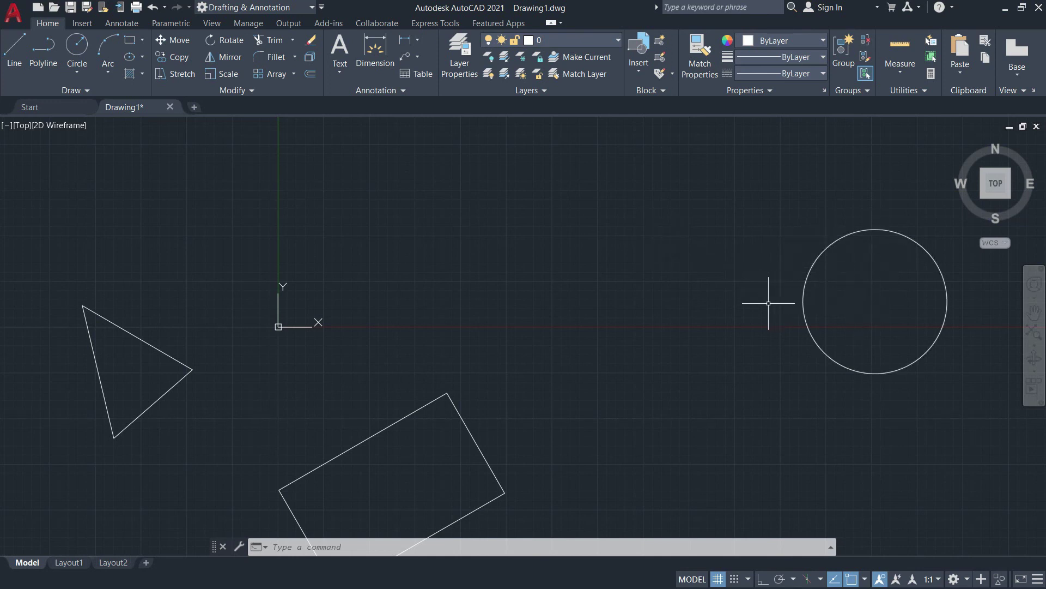
Step: Move the circle by its centre from the right side up-left to above the origin
key(Return)
click(808, 277)
key(Return)
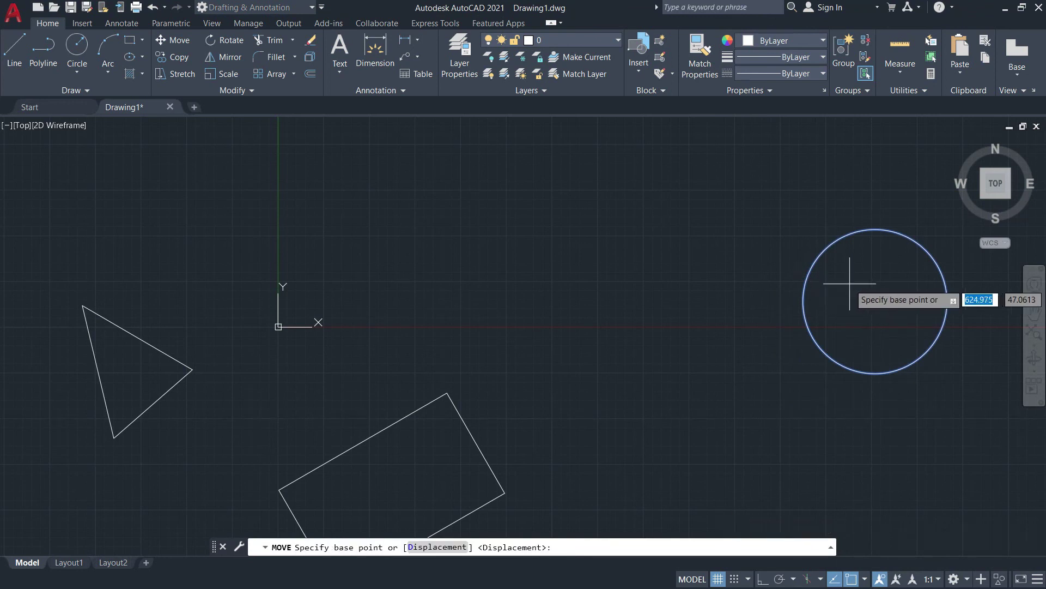
click(876, 308)
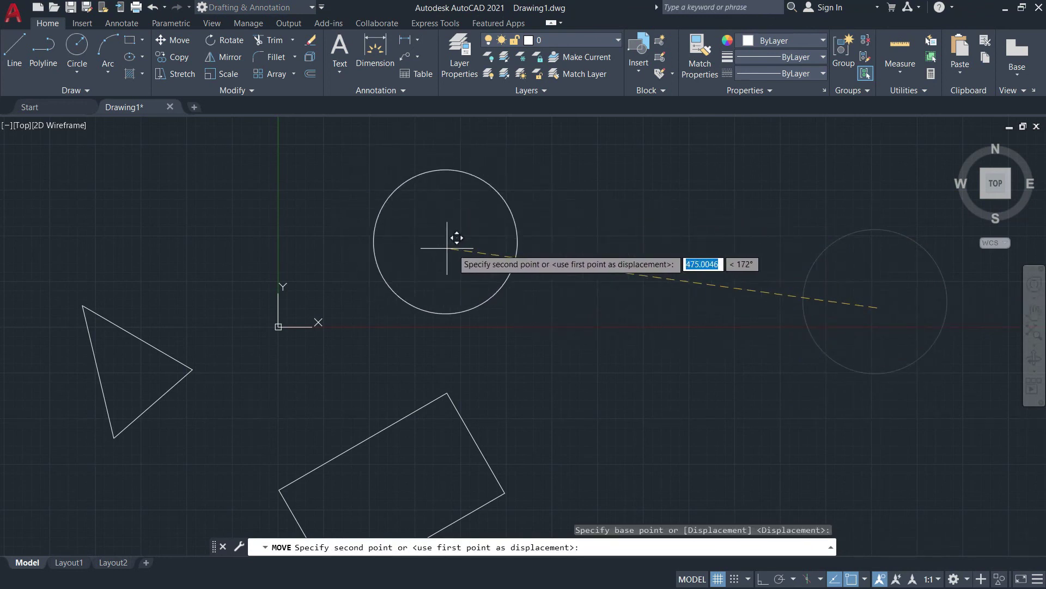
click(490, 224)
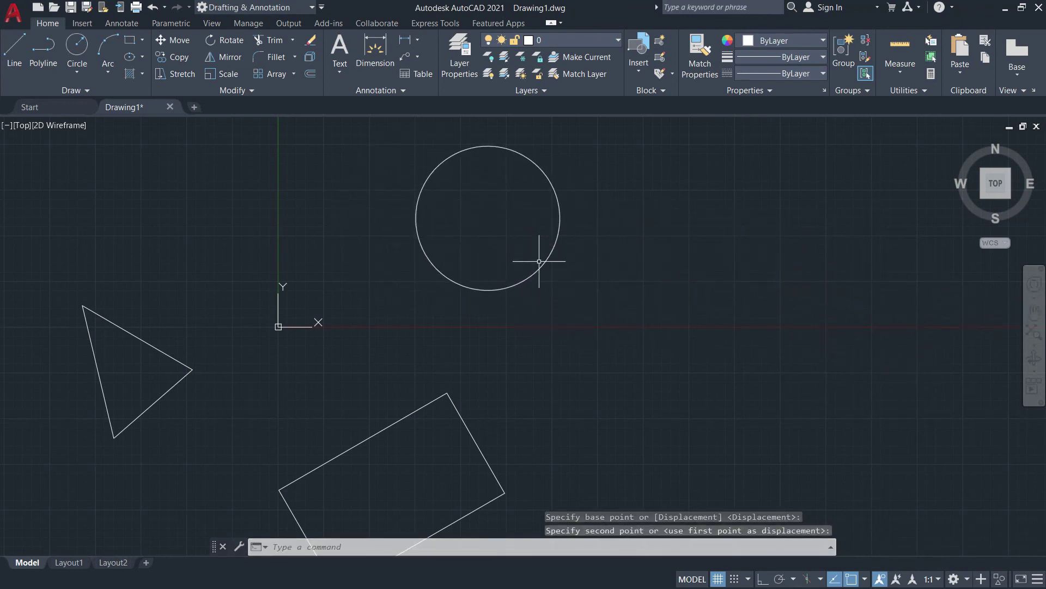